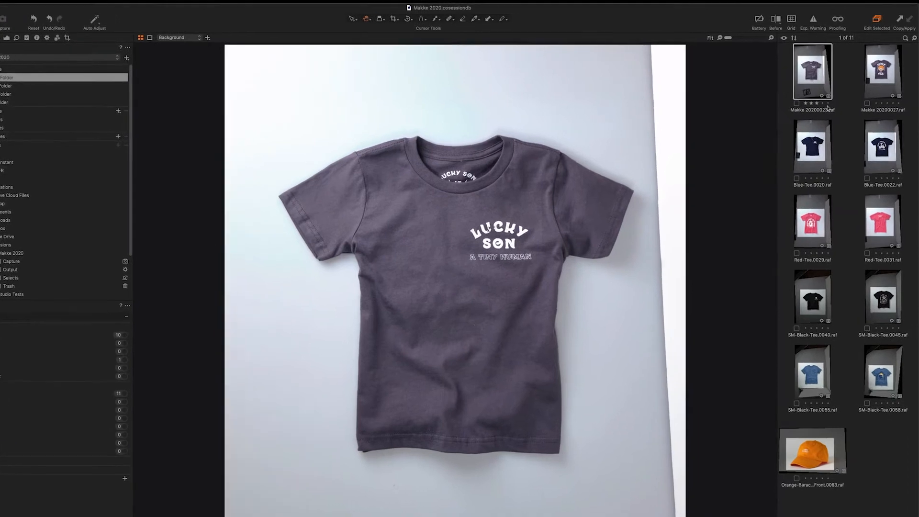
# - Tag Makke 20200023, Blue-Tee.0020 and Red-Tee.0029 with a green colour tag
pyautogui.click(800, 101)
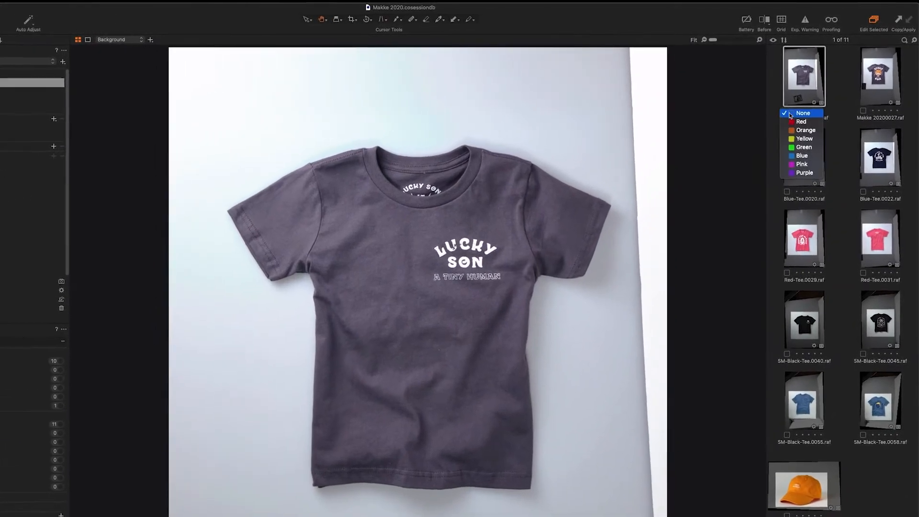
pyautogui.click(804, 147)
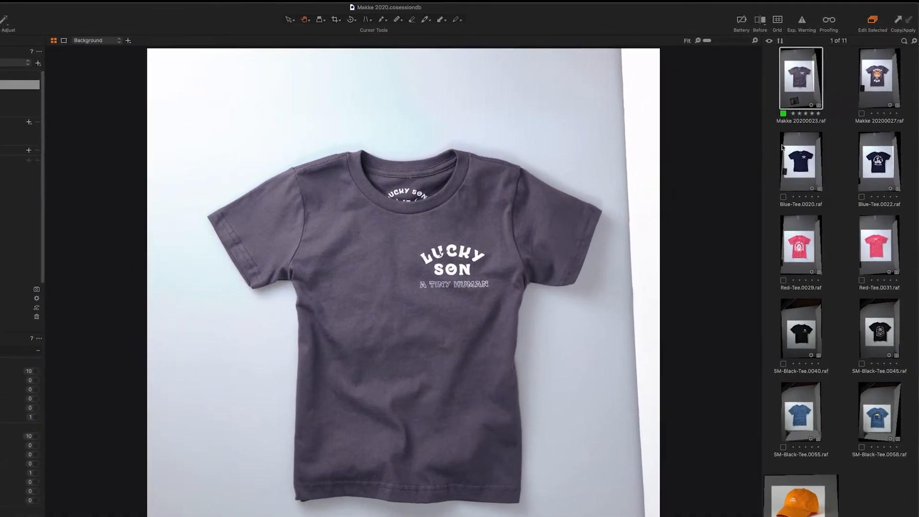
pyautogui.click(799, 175)
pyautogui.click(773, 211)
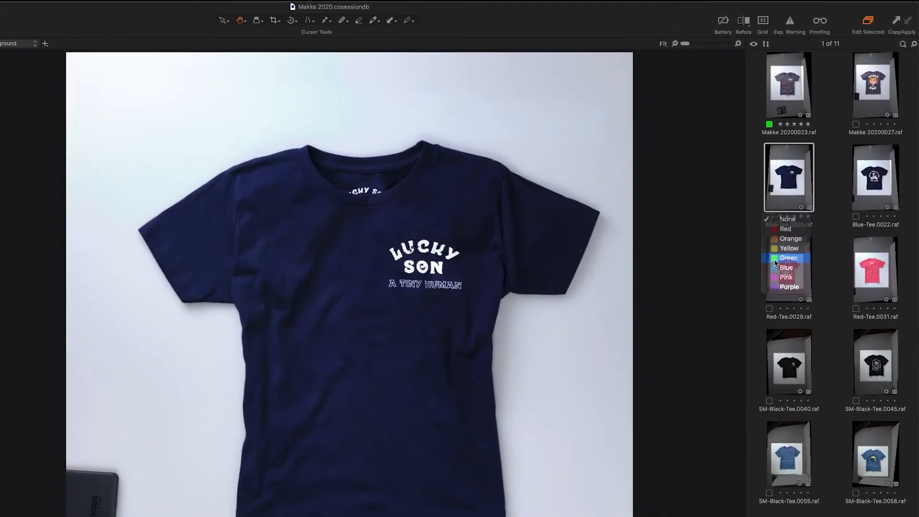
pyautogui.click(789, 258)
pyautogui.click(792, 268)
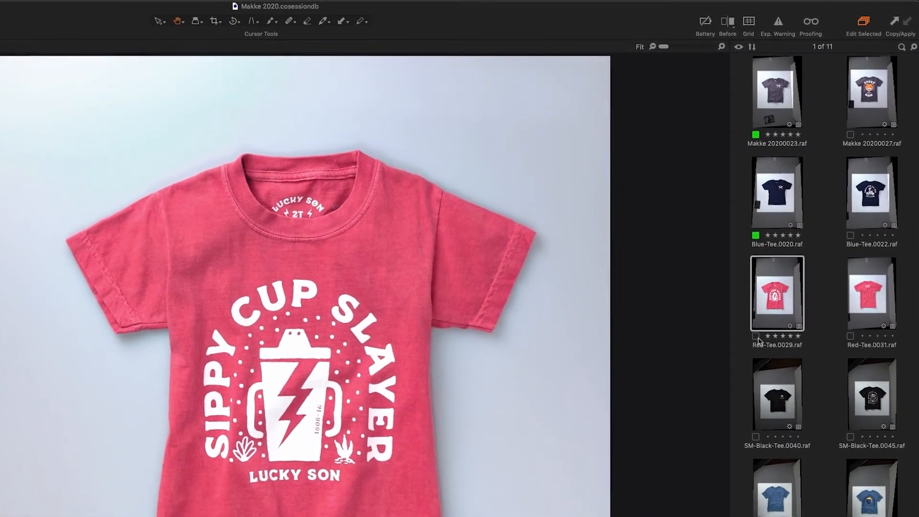
pyautogui.click(759, 329)
pyautogui.click(768, 376)
pyautogui.press('Right')
pyautogui.click(781, 311)
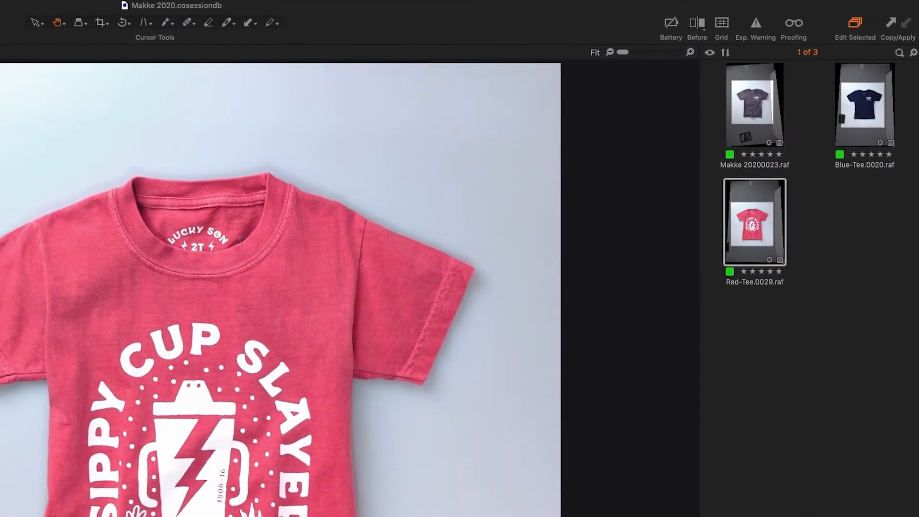
# - Filter the browser to green-tagged shots, preview one, then clear the filter to show all 11
pyautogui.click(769, 118)
pyautogui.click(865, 106)
pyautogui.click(763, 214)
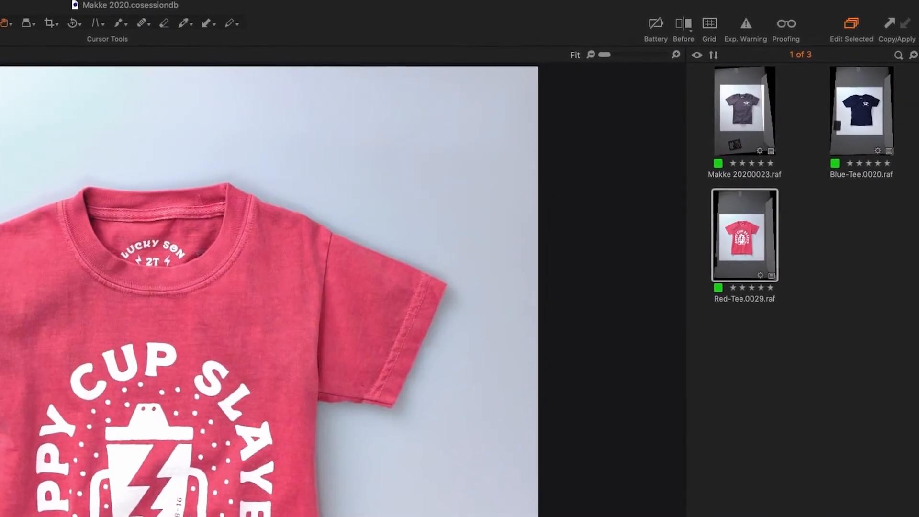
pyautogui.click(918, 249)
# - Tag Makke 20200027, Blue-Tee.0022 and Red-Tee.0031 red, then filter the browser to red shots
pyautogui.click(832, 169)
pyautogui.click(850, 184)
pyautogui.click(831, 298)
pyautogui.click(850, 314)
pyautogui.click(831, 428)
pyautogui.click(850, 443)
pyautogui.click(828, 312)
pyautogui.click(807, 288)
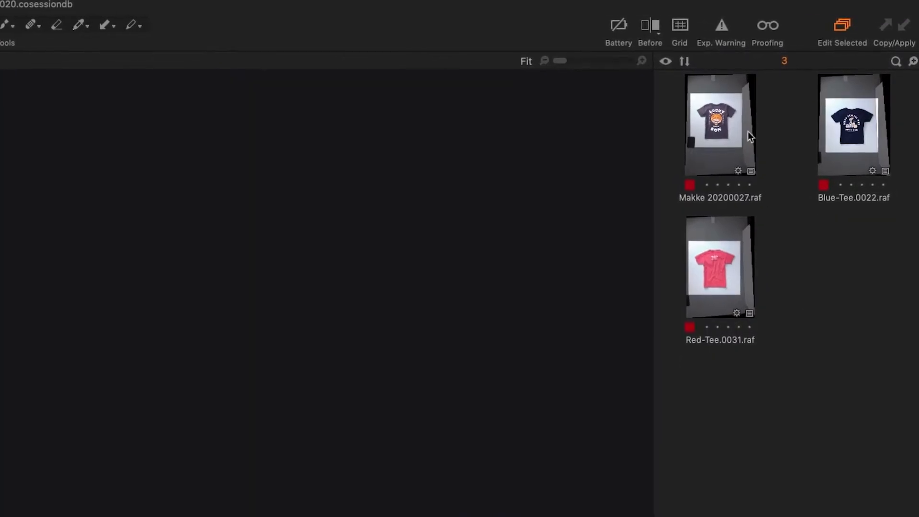
pyautogui.click(744, 134)
pyautogui.click(717, 259)
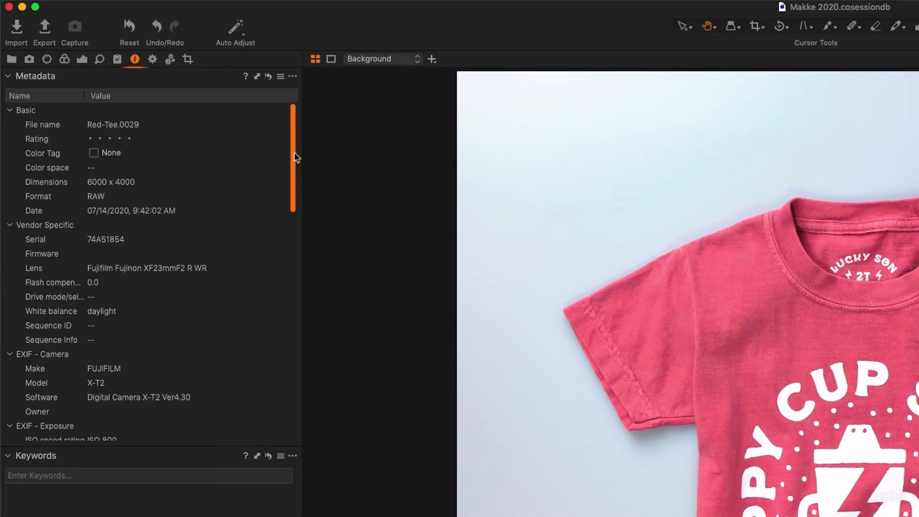
pyautogui.moveTo(298, 158); pyautogui.dragTo(304, 403)
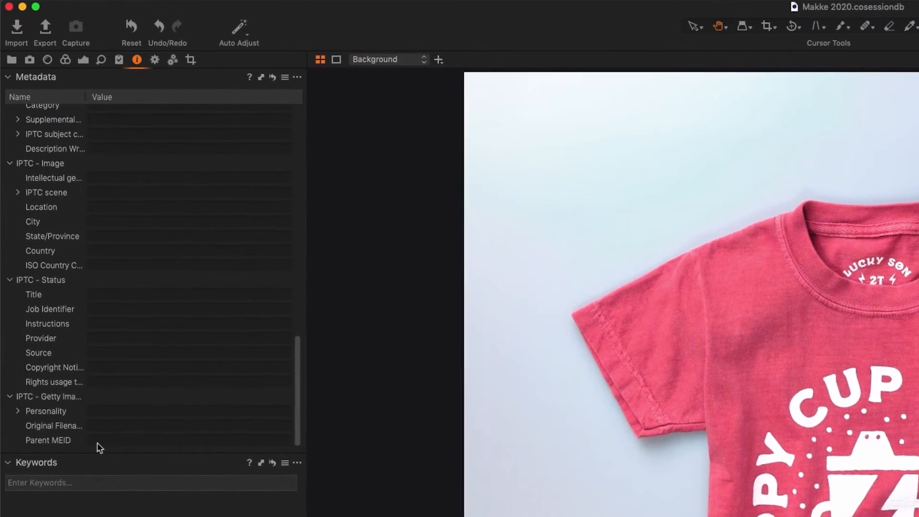
# - Enter the photographer's name as IPTC Creator and 'Photographer' as Job Title
pyautogui.moveTo(299, 371); pyautogui.dragTo(305, 284)
pyautogui.click(121, 176)
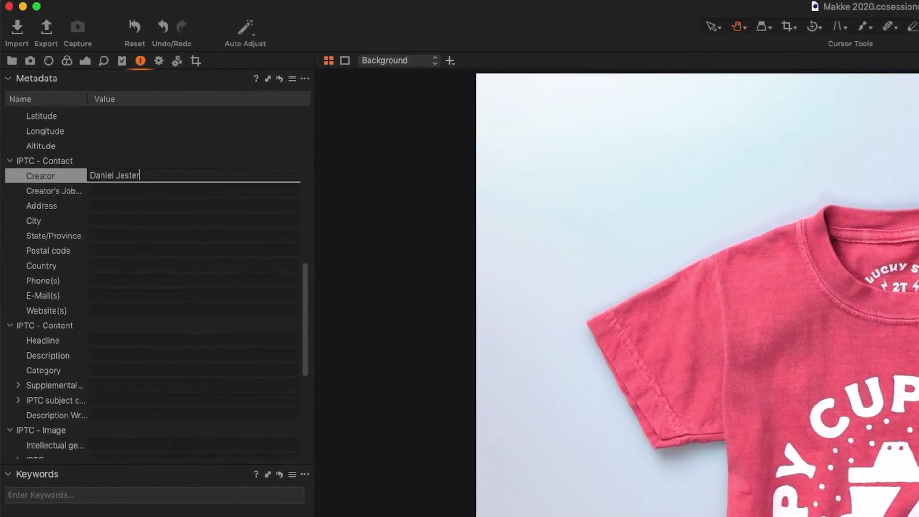
pyautogui.press('Tab')
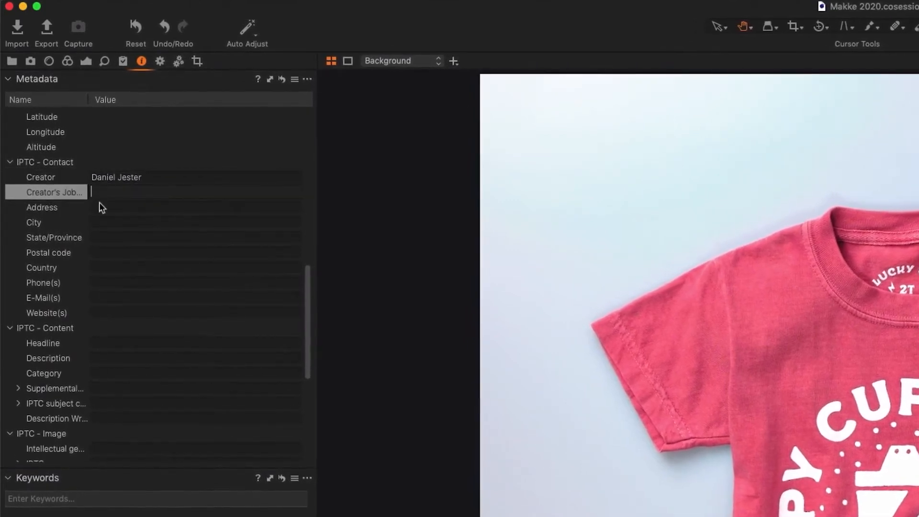
pyautogui.write('Photographer')
pyautogui.click(73, 196)
# - Fill in the stylist's name as Description, title 'Red Tee Shirt - Front', and 'Fall 2020' rights usage
pyautogui.click(107, 365)
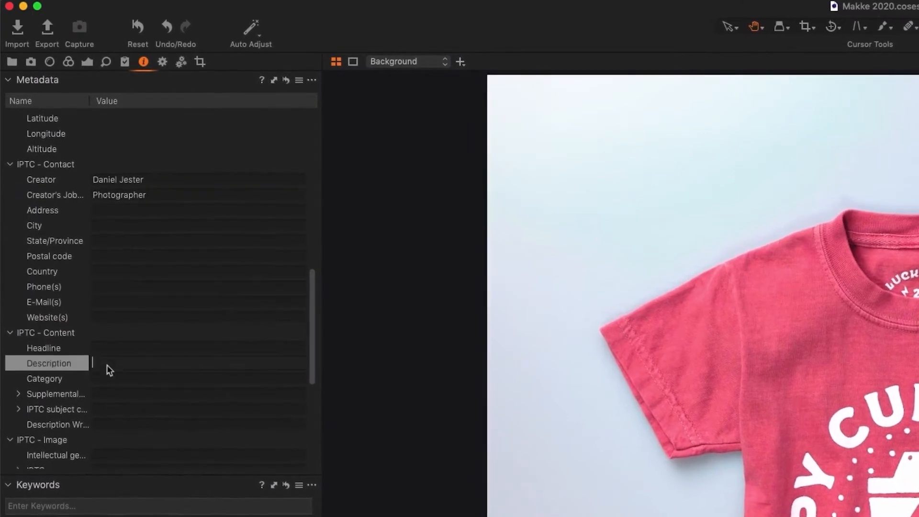
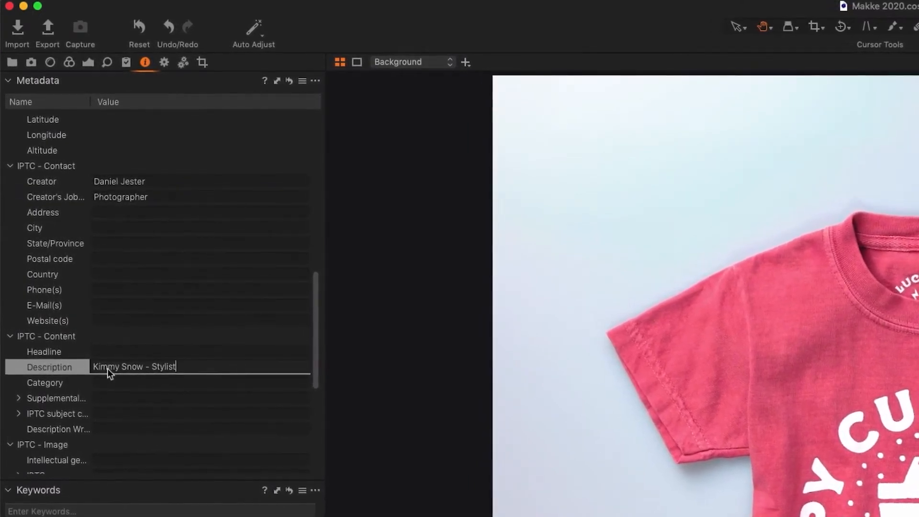
pyautogui.click(131, 382)
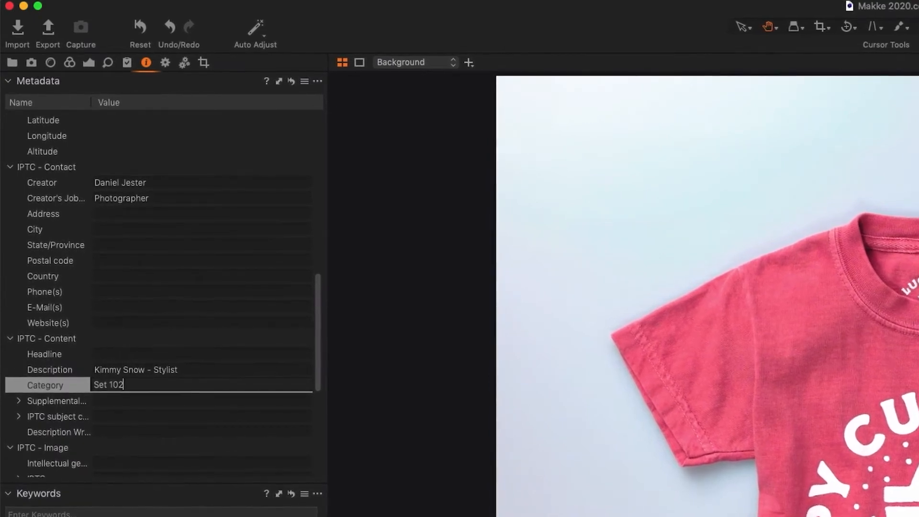
pyautogui.scroll(-10, 316, 367)
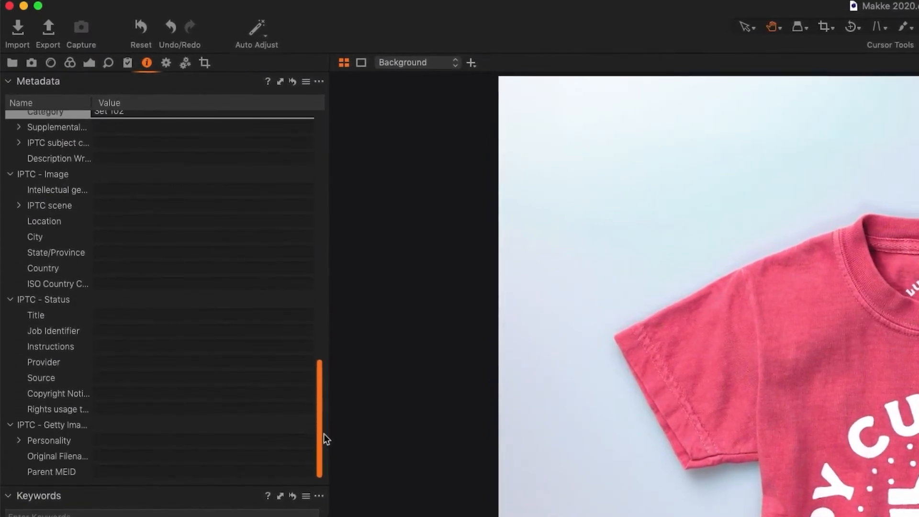
pyautogui.click(115, 323)
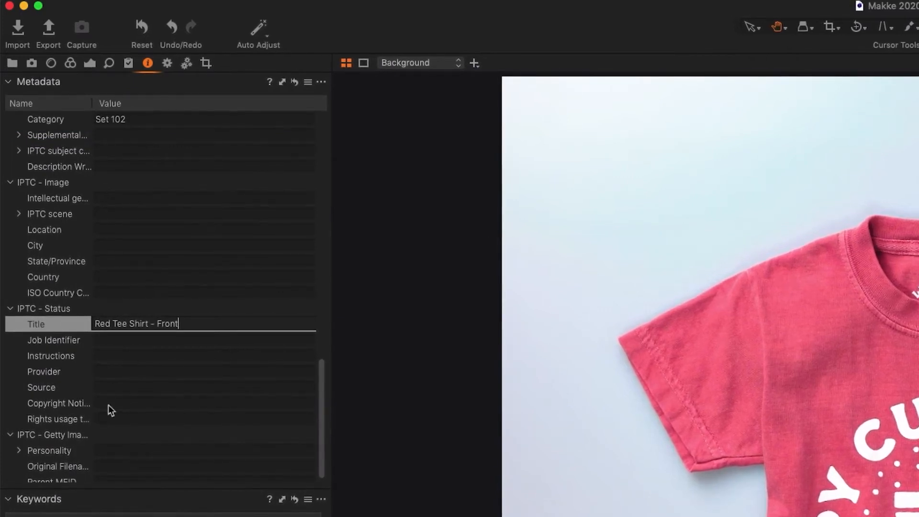
pyautogui.press('Return')
pyautogui.click(111, 417)
pyautogui.write('Fall 2020')
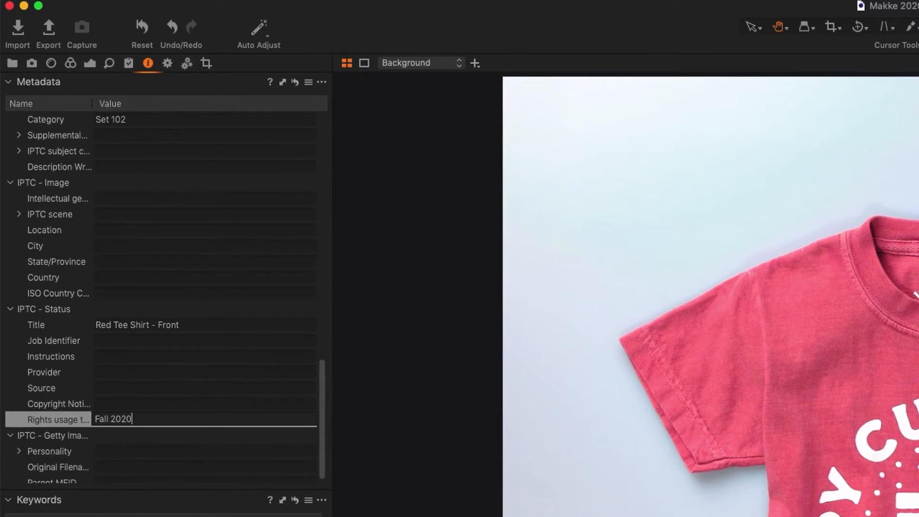
pyautogui.click(134, 360)
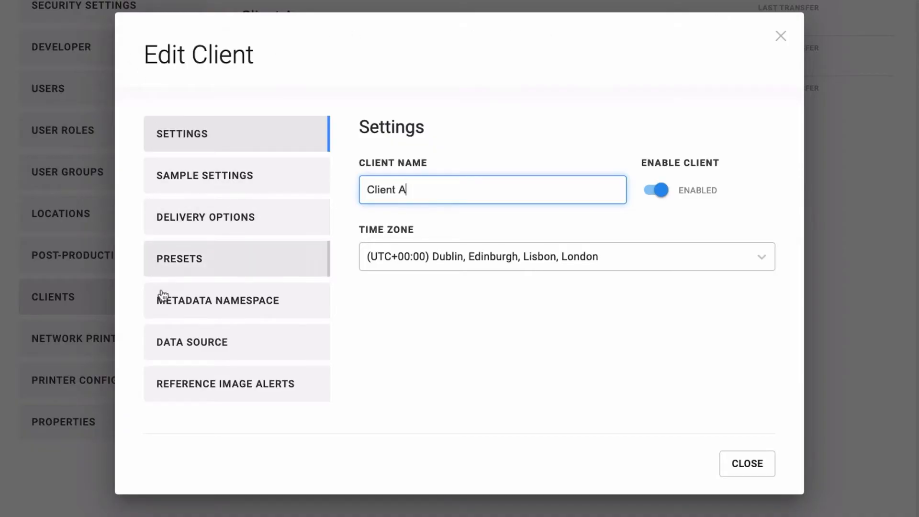
# - Add a new metadata namespace with prefix client_a_namespace and its XMLNS URI
pyautogui.click(167, 315)
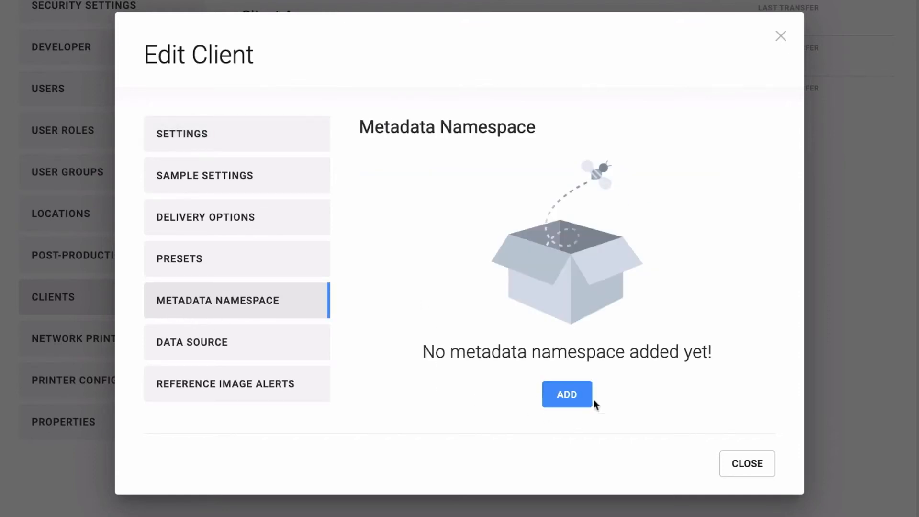
pyautogui.click(561, 402)
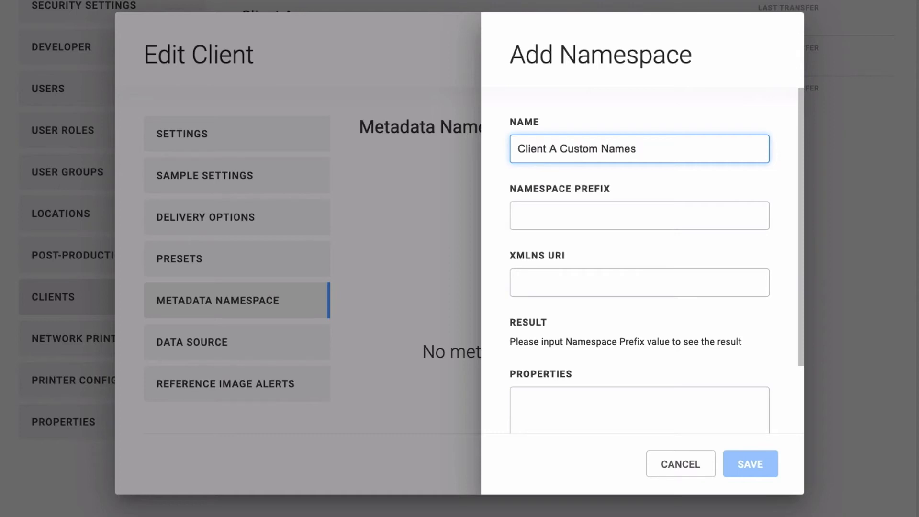
pyautogui.click(602, 216)
pyautogui.write('client_a_namespace')
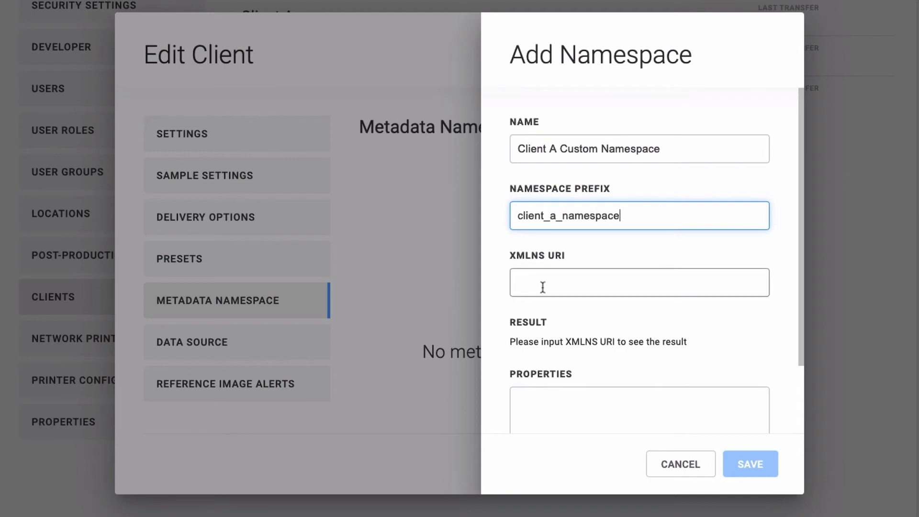
pyautogui.click(542, 287)
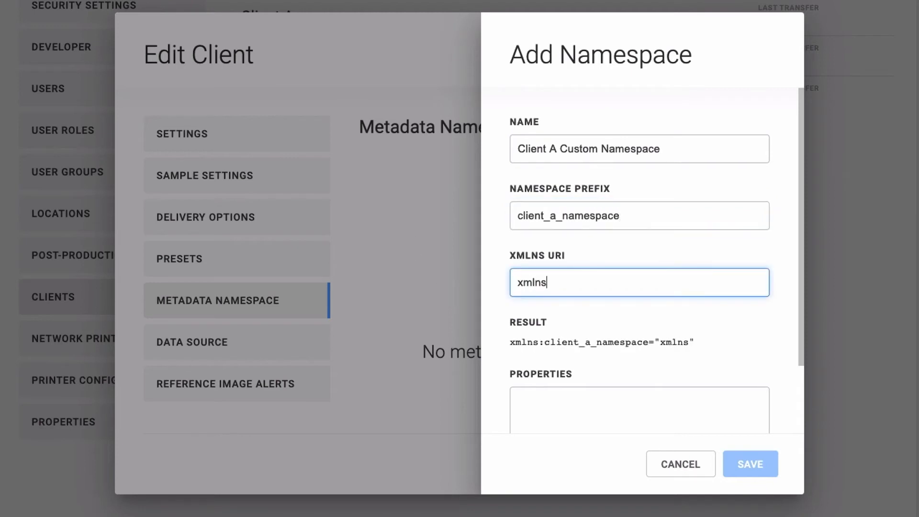
# - List Photographer and Stylist as the namespace's properties, one per line
pyautogui.moveTo(802, 132); pyautogui.dragTo(802, 211)
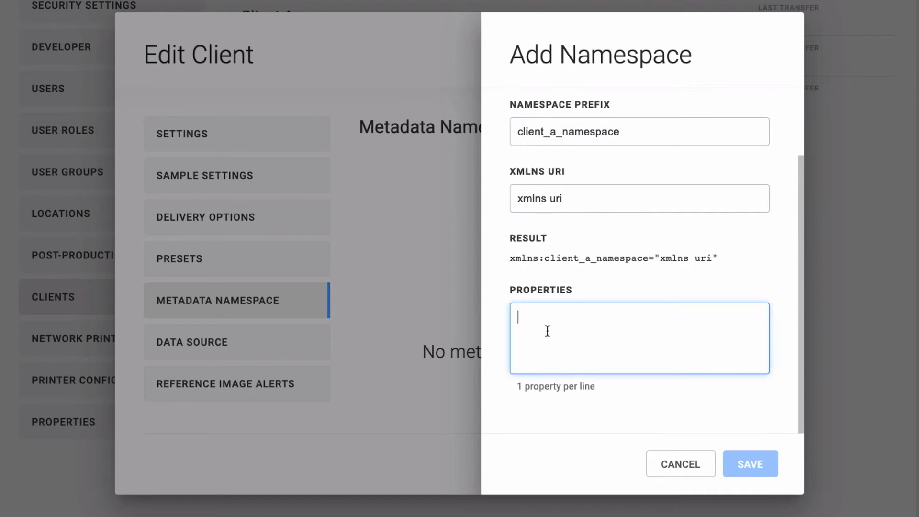
pyautogui.write('Photograph')
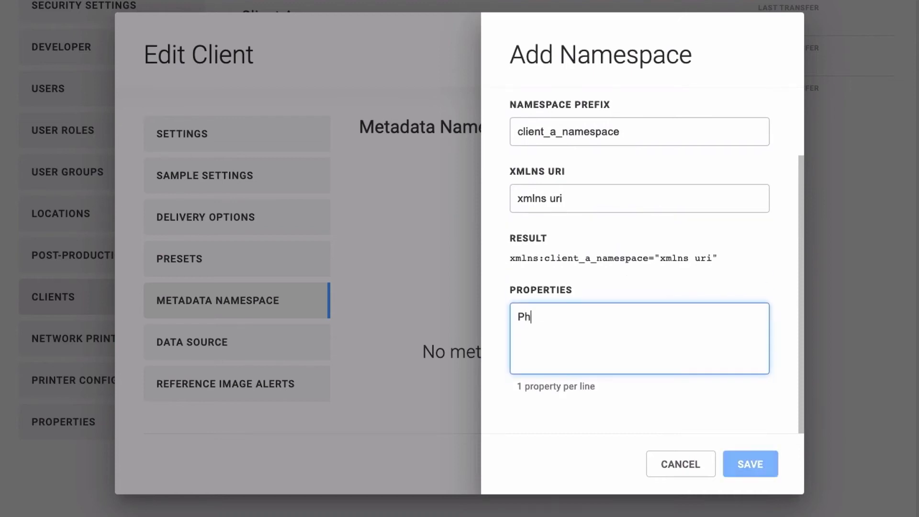
pyautogui.write('er')
pyautogui.press('Return')
pyautogui.write('Styli')
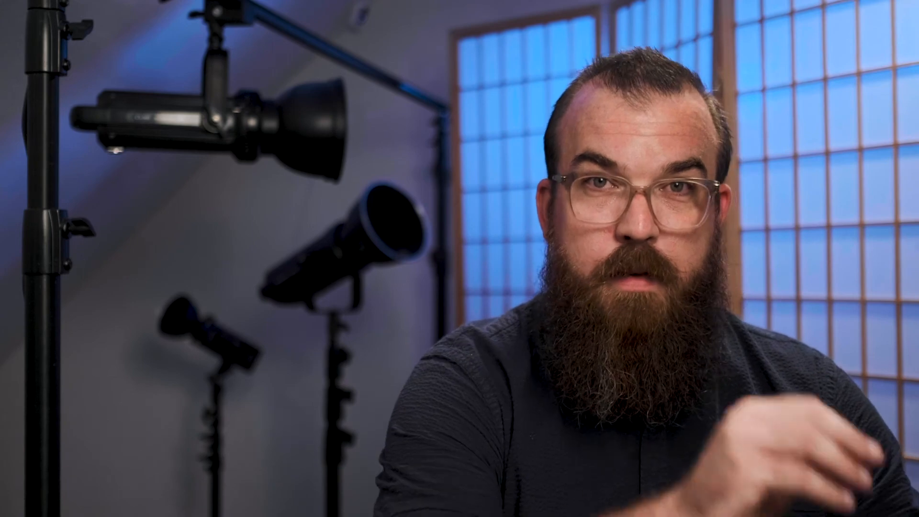
# - Set the rule's schema to XMP Client A Custom Namespace
pyautogui.click(331, 159)
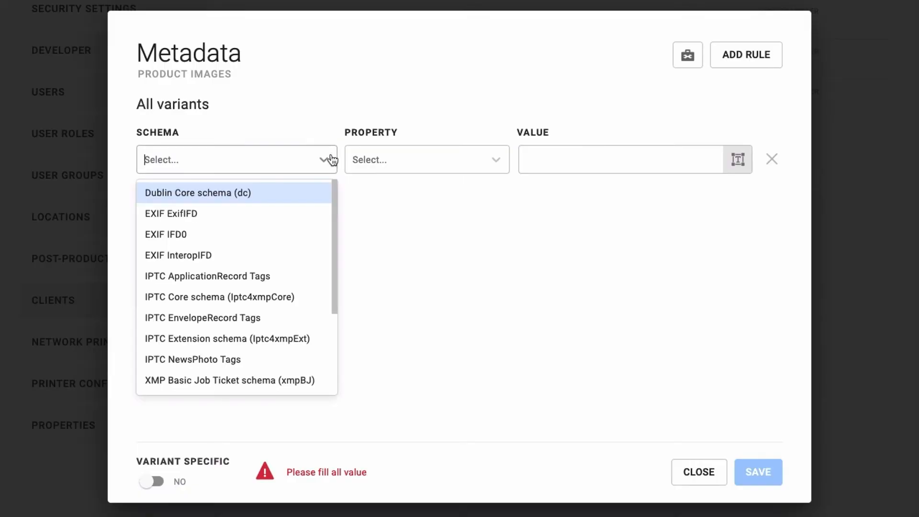
pyautogui.scroll(-5, 280, 344)
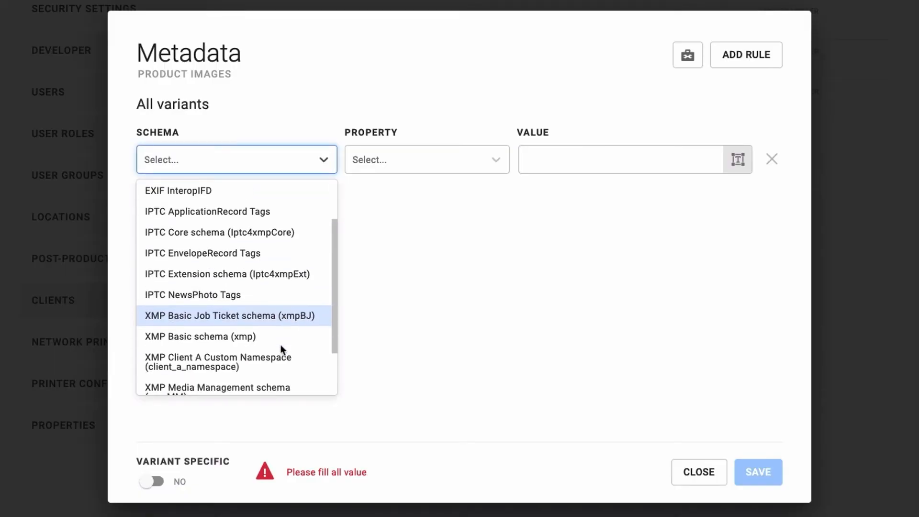
pyautogui.scroll(-1, 280, 345)
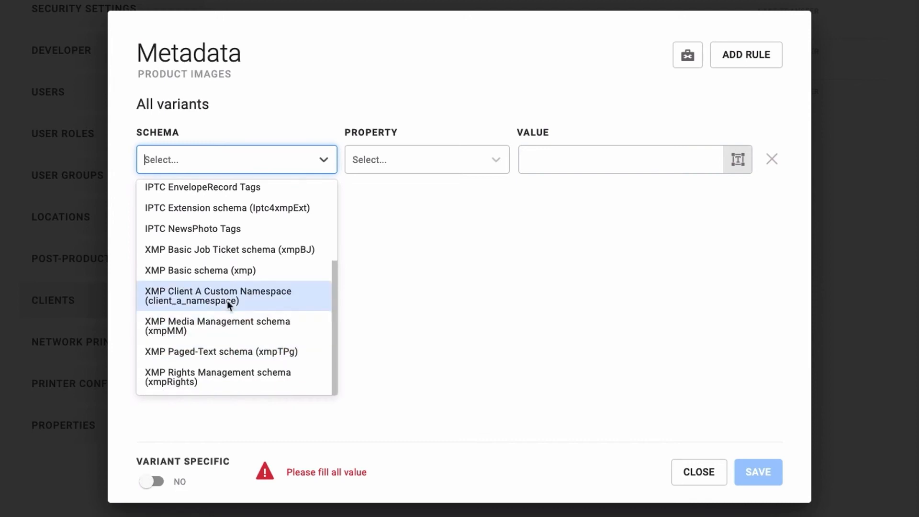
pyautogui.click(227, 300)
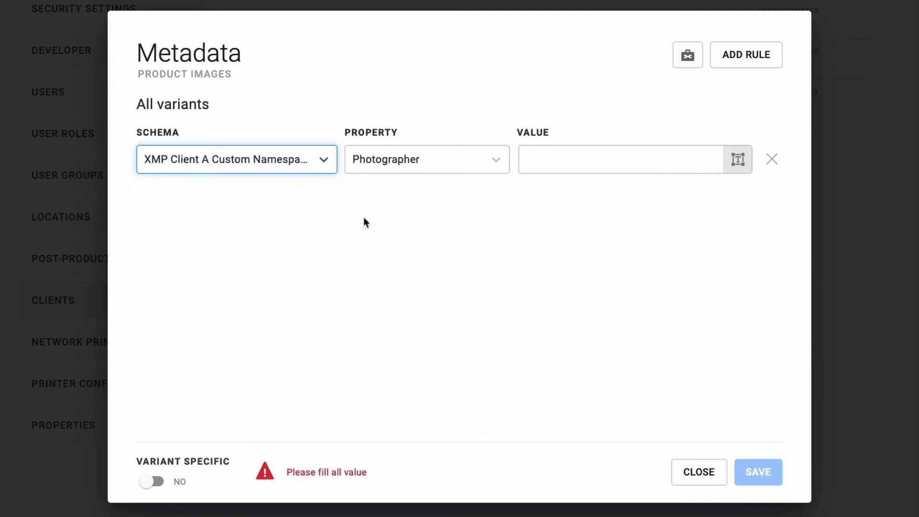
# - Insert the Photographer First Name and Last Name merge fields into the Photographer value
pyautogui.click(740, 161)
pyautogui.moveTo(688, 188); pyautogui.dragTo(687, 302)
pyautogui.click(287, 267)
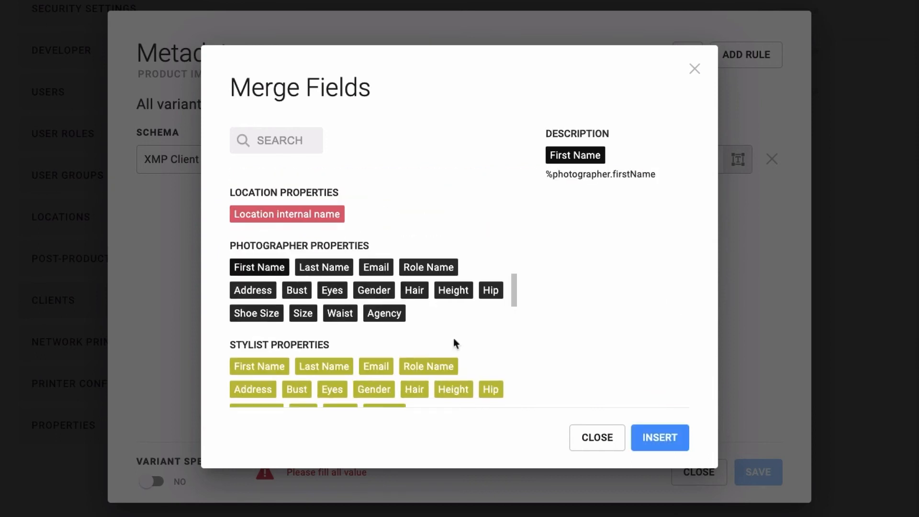
pyautogui.click(678, 444)
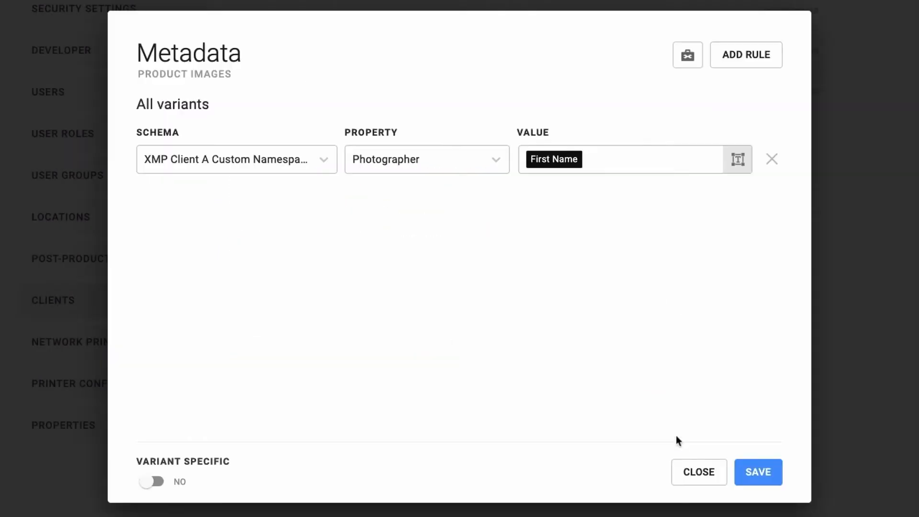
pyautogui.click(733, 159)
pyautogui.moveTo(685, 196); pyautogui.dragTo(671, 303)
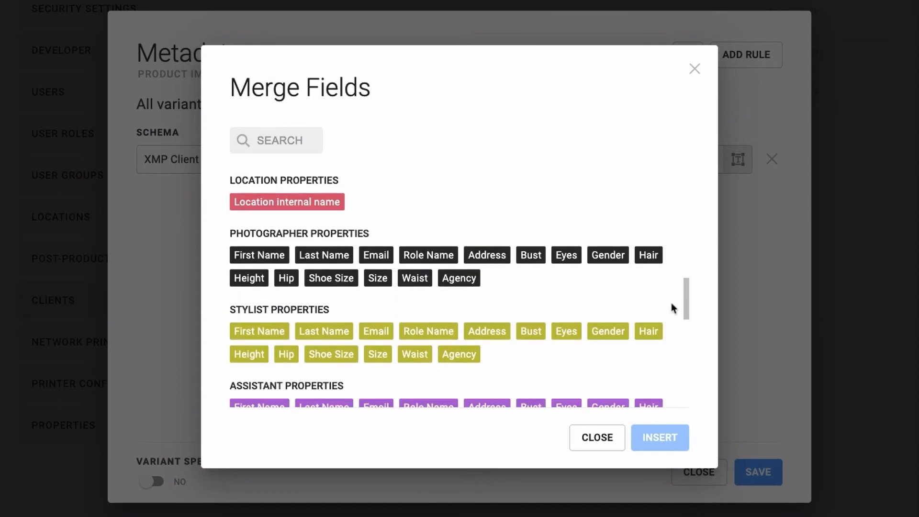
pyautogui.click(323, 256)
pyautogui.click(657, 436)
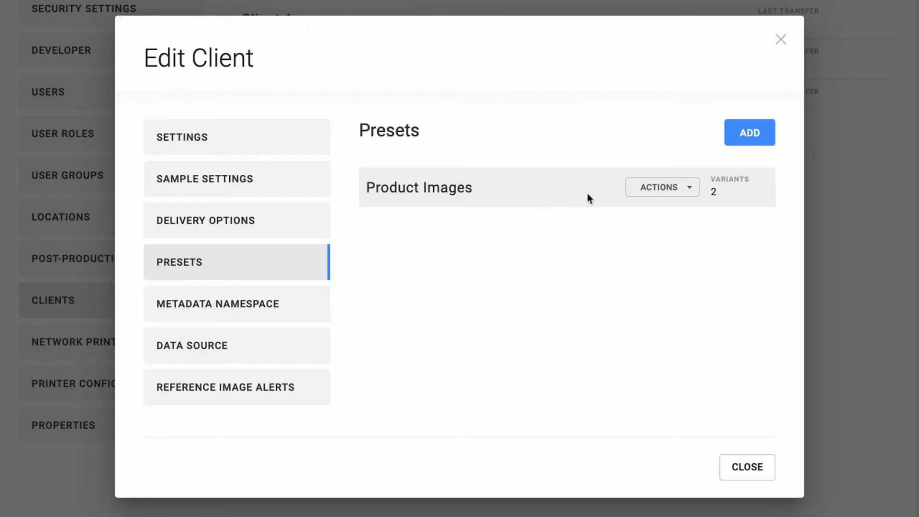
# - Add a new metadata rule to the Product Images preset
pyautogui.click(695, 196)
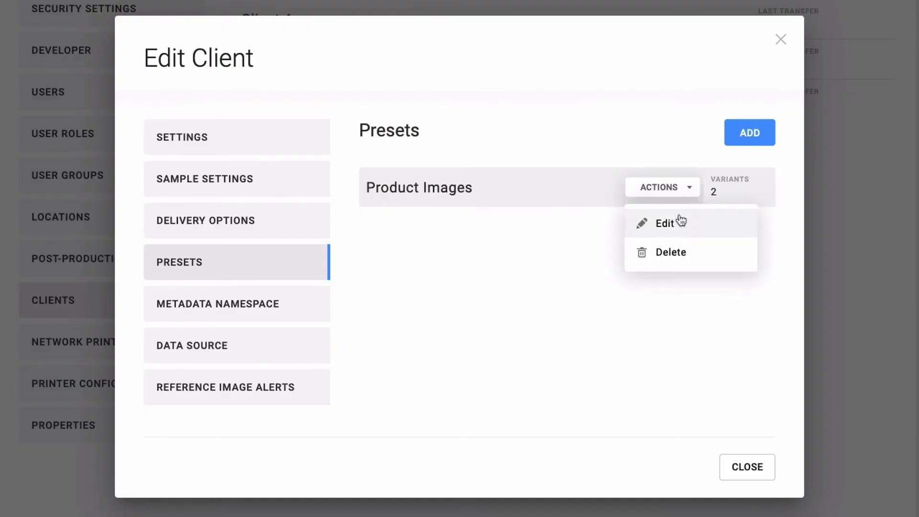
pyautogui.click(678, 220)
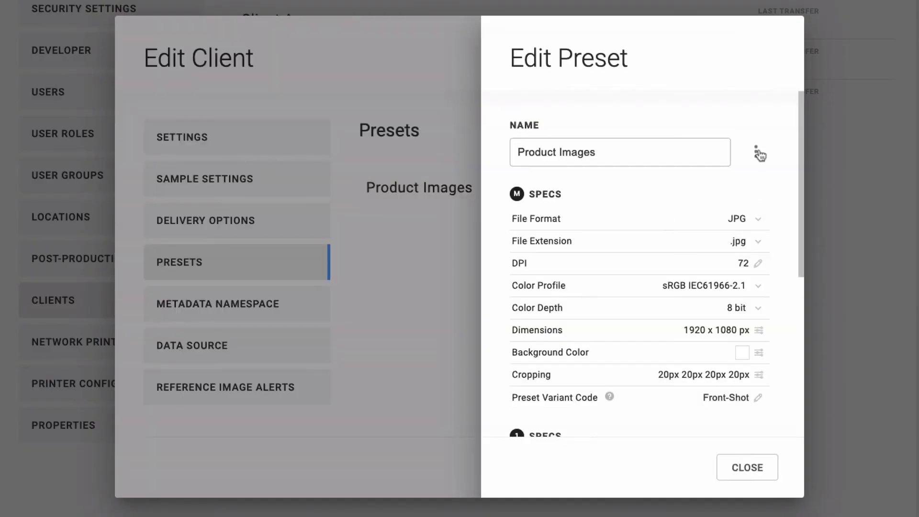
pyautogui.click(759, 153)
pyautogui.click(731, 192)
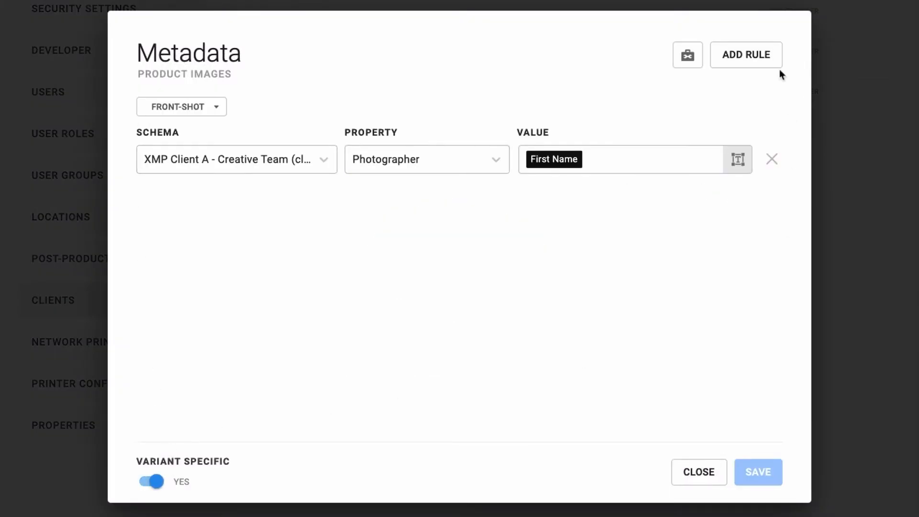
pyautogui.click(754, 56)
# - Map the Client A - Product Info ProductName property to the Product Name merge field
pyautogui.click(326, 199)
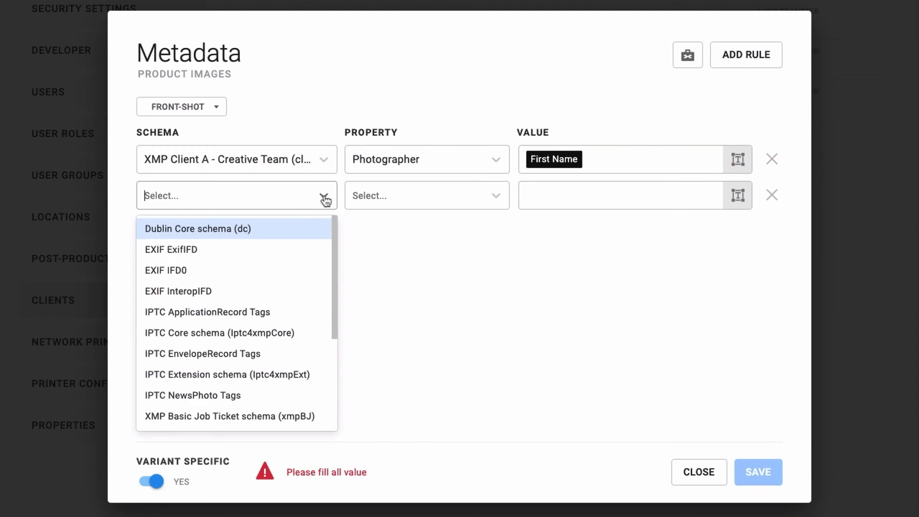
pyautogui.scroll(-2, 285, 338)
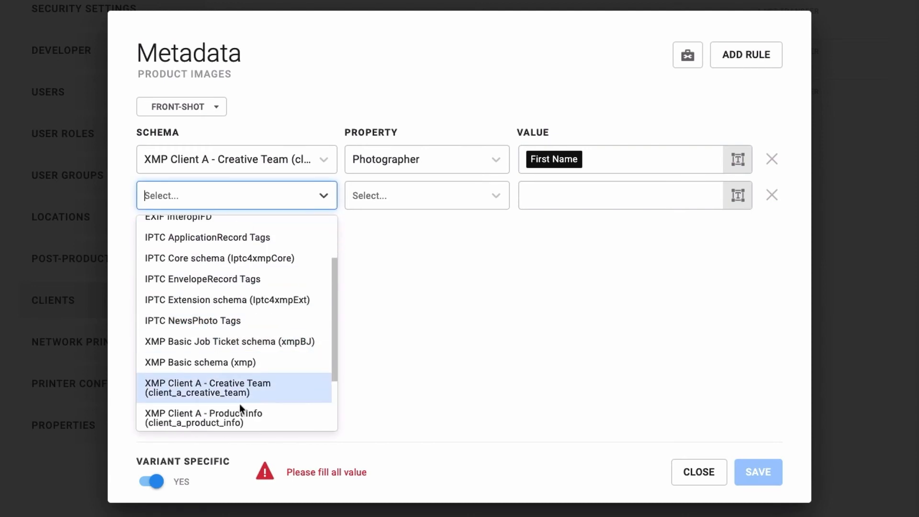
pyautogui.click(238, 419)
pyautogui.click(497, 196)
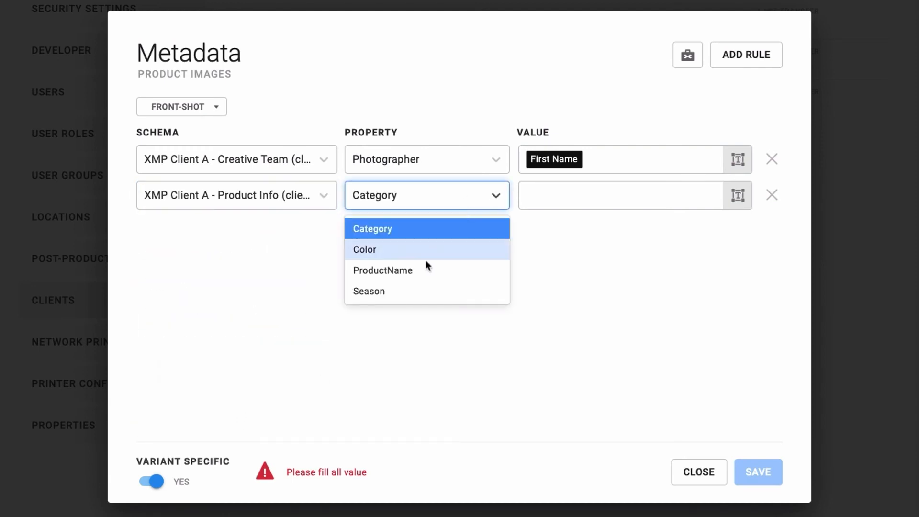
pyautogui.click(422, 273)
pyautogui.click(738, 196)
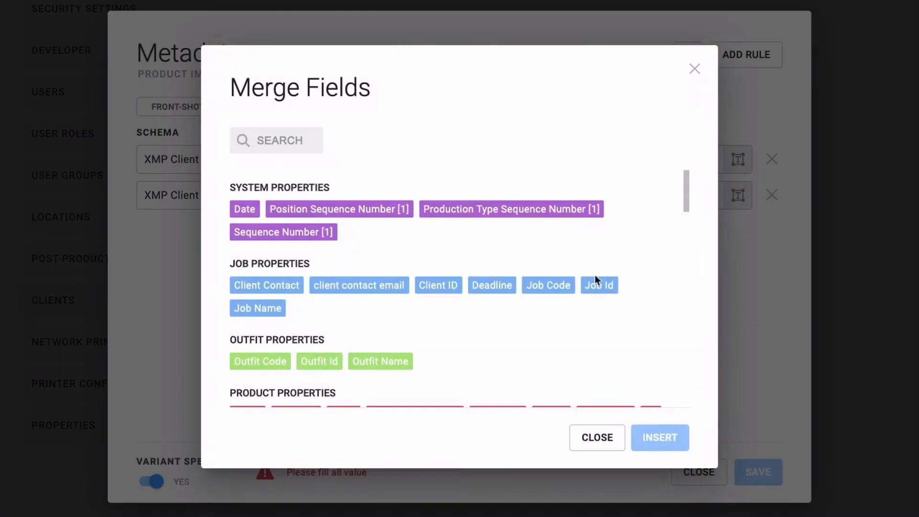
pyautogui.moveTo(685, 188); pyautogui.dragTo(693, 224)
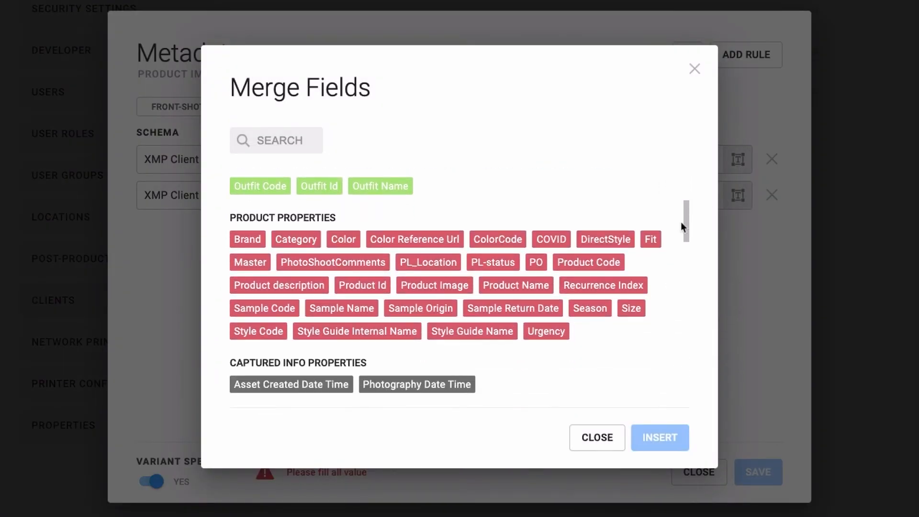
pyautogui.click(503, 288)
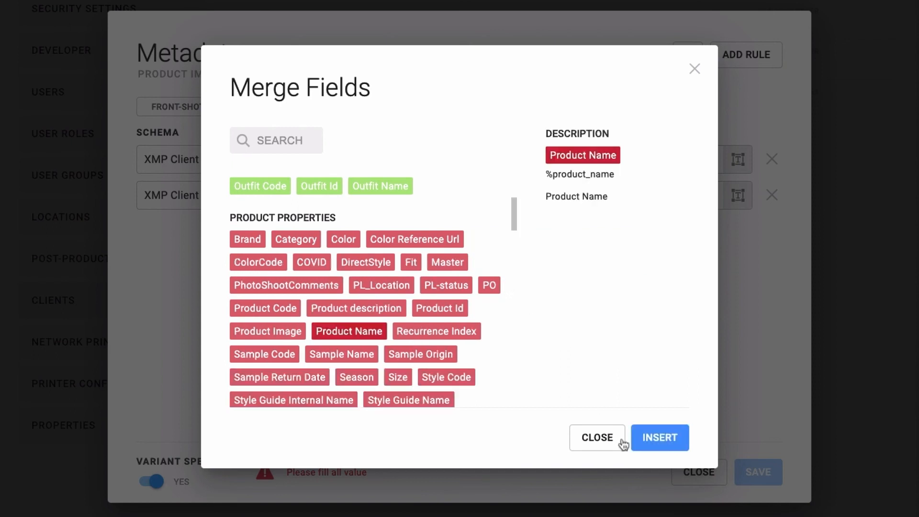
pyautogui.click(659, 438)
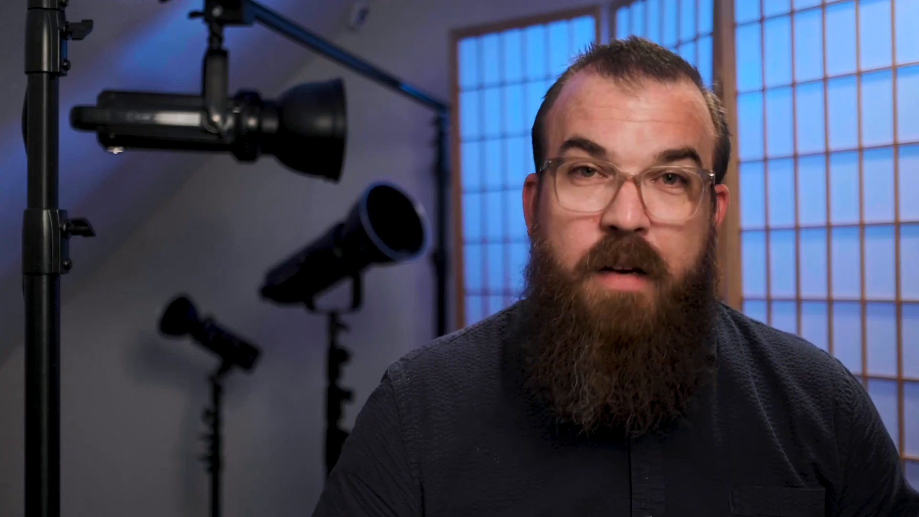